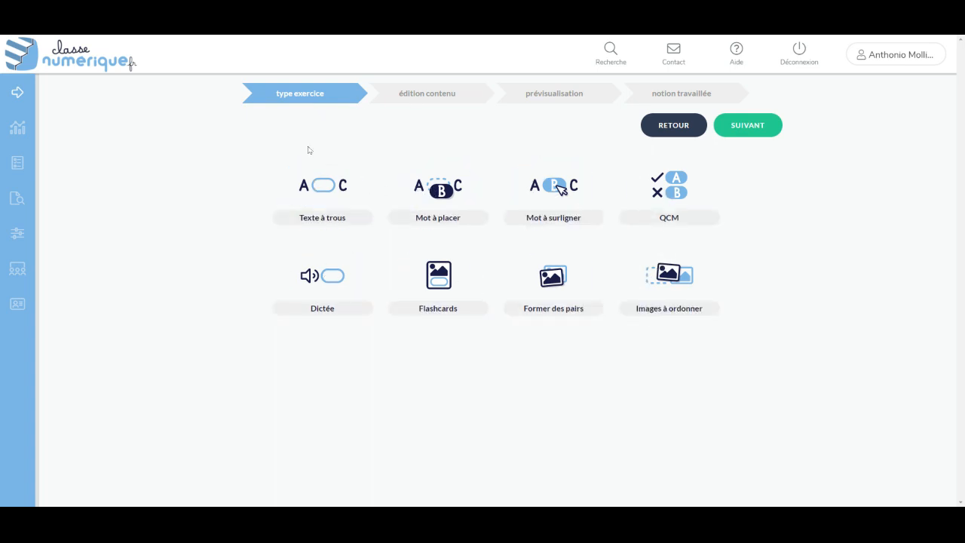
# Start a Texte à trous exercise and title it "Identifier les adjectifs"
pyautogui.click(328, 192)
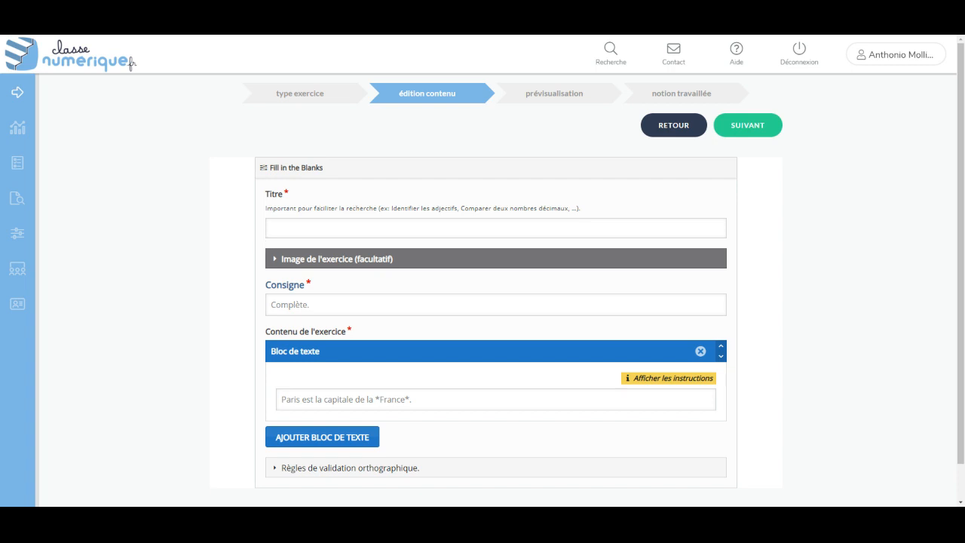
pyautogui.click(271, 228)
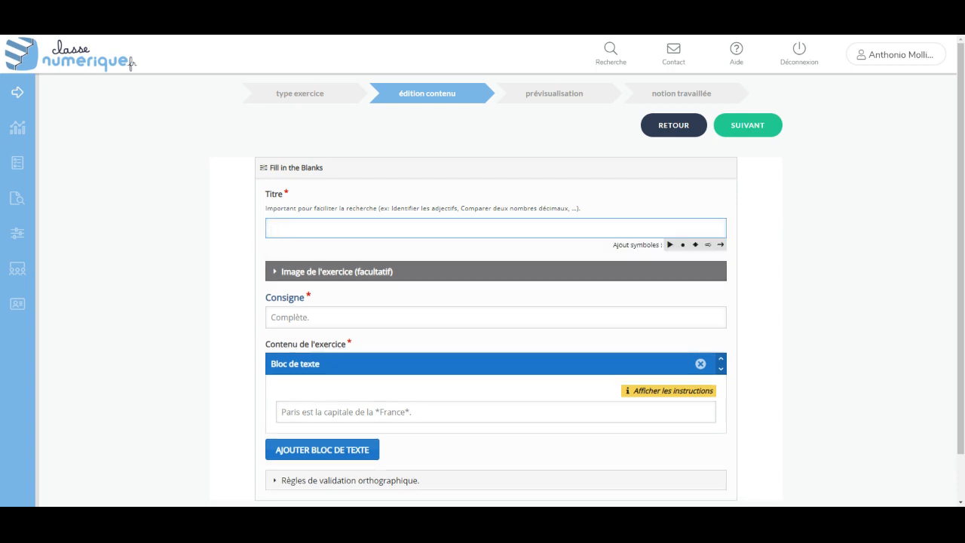
pyautogui.write('Adjec')
pyautogui.moveTo(299, 227); pyautogui.dragTo(224, 230)
pyautogui.write('Identifier les adjectifs')
# Enter the exercise instruction "Ecris les adjectifs demandés en pensant aux accords."
pyautogui.click(317, 316)
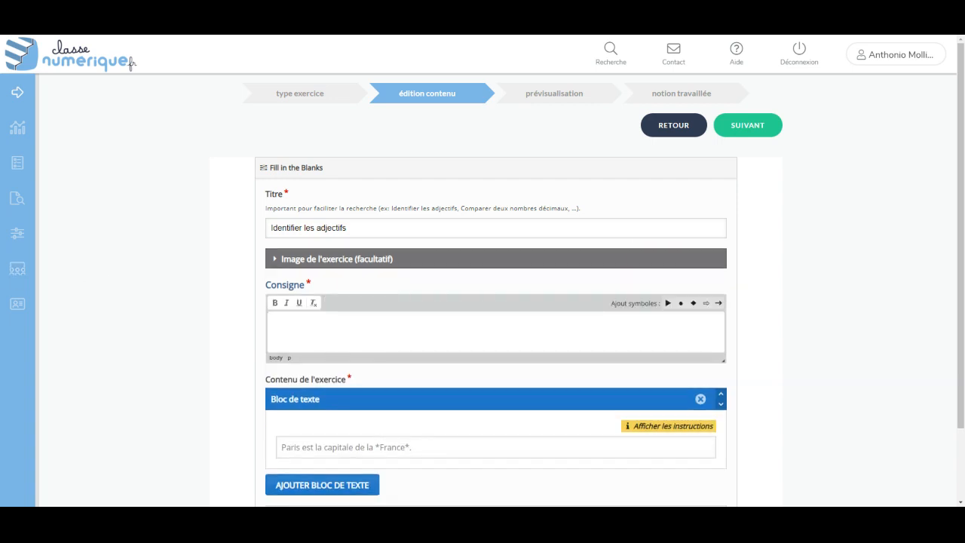
pyautogui.write('Clique sur')
pyautogui.press('BackSpace')
pyautogui.press('BackSpace')
pyautogui.press('BackSpace')
pyautogui.press('BackSpace')
pyautogui.press('BackSpace')
pyautogui.press('BackSpace')
pyautogui.press('BackSpace')
pyautogui.press('BackSpace')
pyautogui.press('BackSpace')
pyautogui.press('BackSpace')
pyautogui.press('BackSpace')
pyautogui.write('Ecris les adjectifs demandés en pensant aux ')
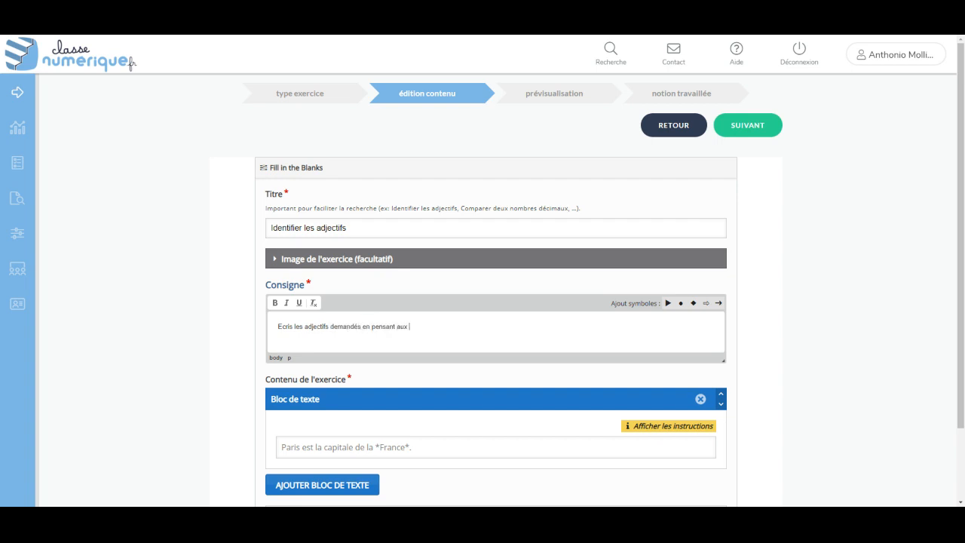
pyautogui.write('accords.')
# Fill the text block with "J'ai acheté des ballons (rouge) *rouges*.", marking "rouges" with asterisks as the blank to fill in
pyautogui.scroll(-2, 361, 230)
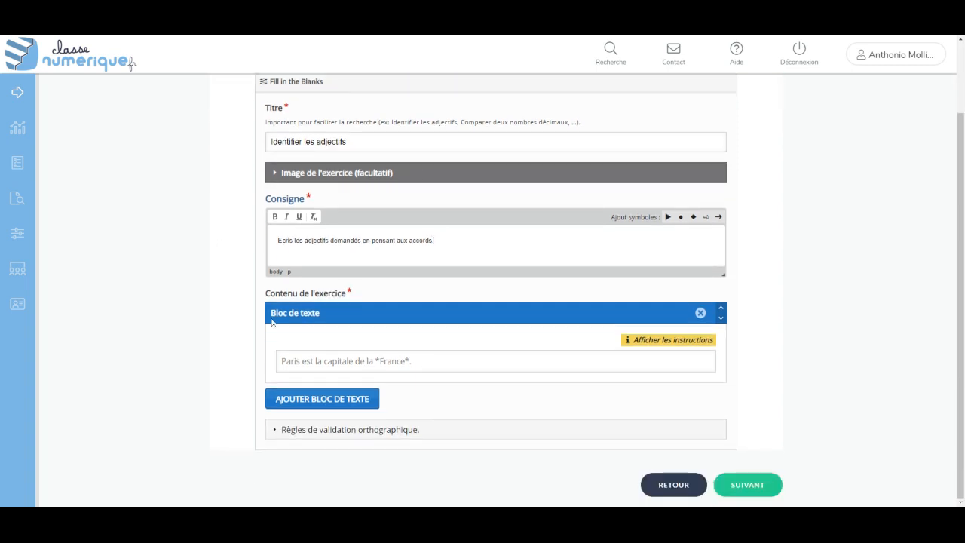
pyautogui.click(346, 361)
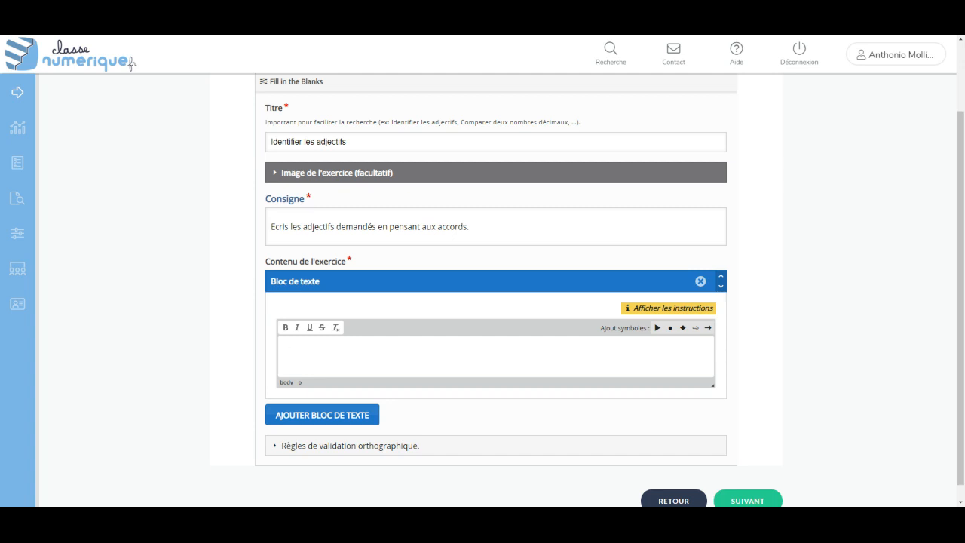
pyautogui.write("J'ai acheté")
pyautogui.write(' un m')
pyautogui.press('BackSpace')
pyautogui.press('BackSpace')
pyautogui.press('BackSpace')
pyautogui.press('BackSpace')
pyautogui.write('des')
pyautogui.write(' ballons rouge')
pyautogui.write('*')
pyautogui.write(' (')
pyautogui.write('rouges*')
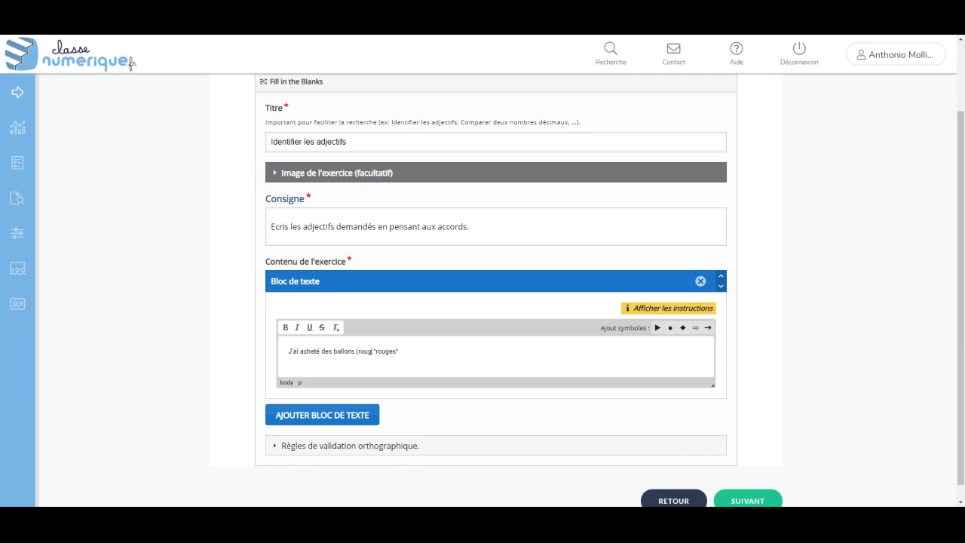
pyautogui.write(')')
pyautogui.moveTo(357, 352); pyautogui.dragTo(375, 352)
pyautogui.click(405, 351)
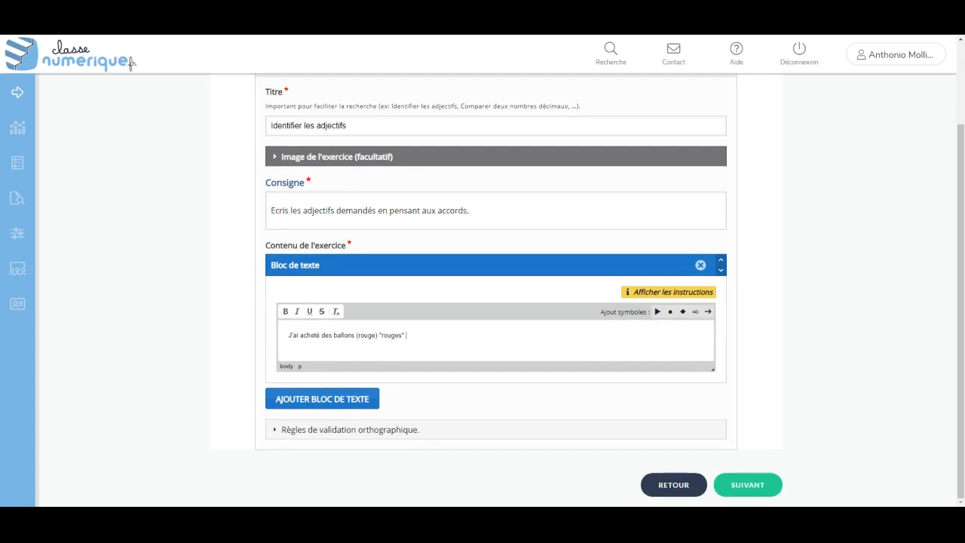
# Preview the exercise and test it by filling the blank with "rouges" and checking the answer
pyautogui.scroll(-1, 616, 458)
pyautogui.click(751, 486)
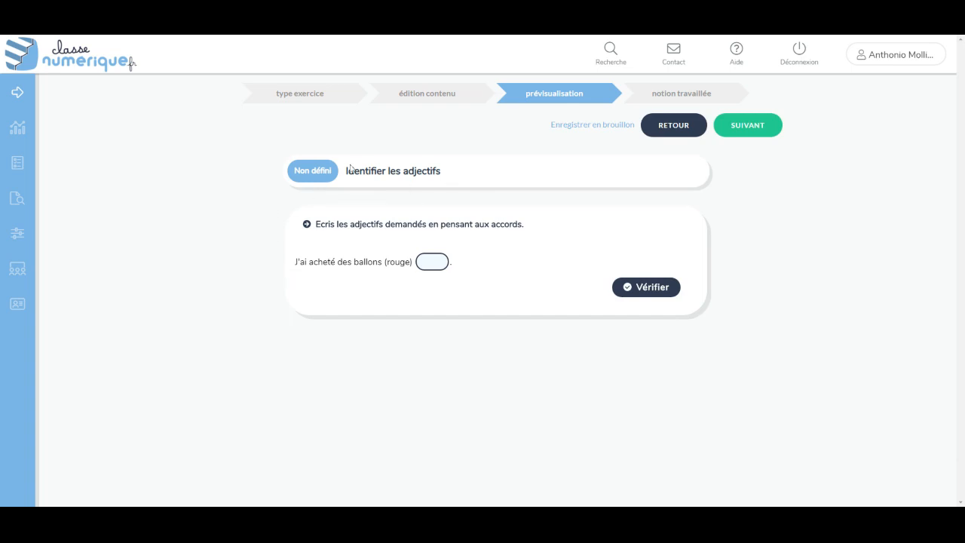
pyautogui.moveTo(317, 224); pyautogui.dragTo(492, 224)
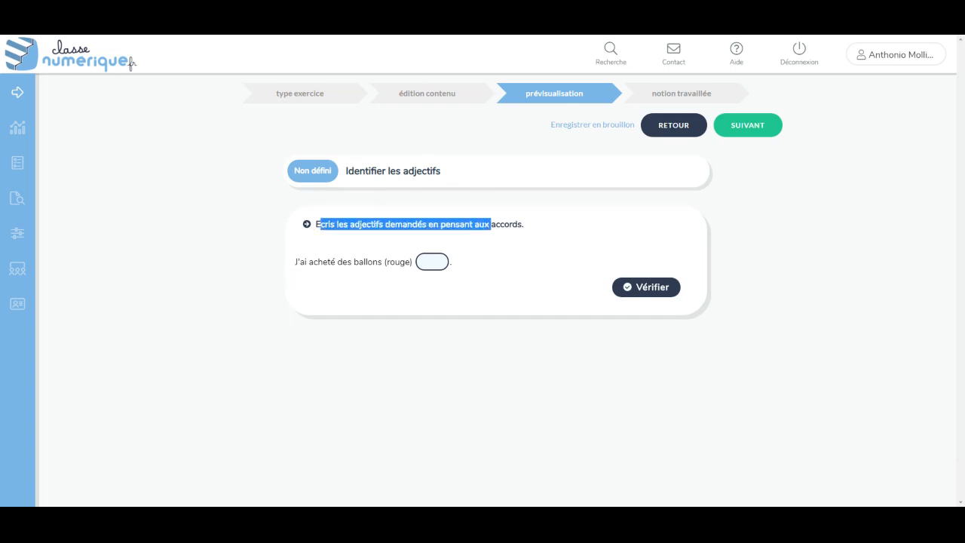
pyautogui.click(540, 245)
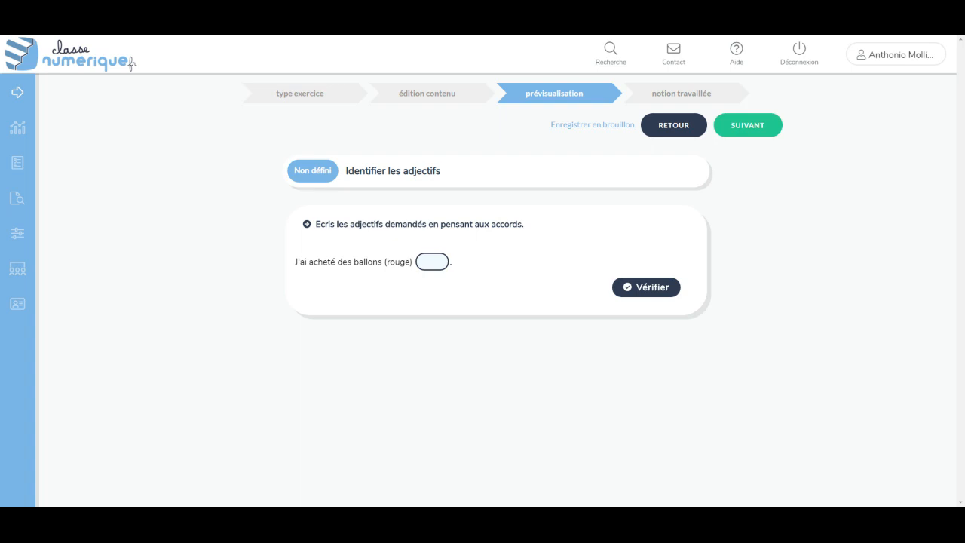
pyautogui.click(432, 261)
pyautogui.write('rouges')
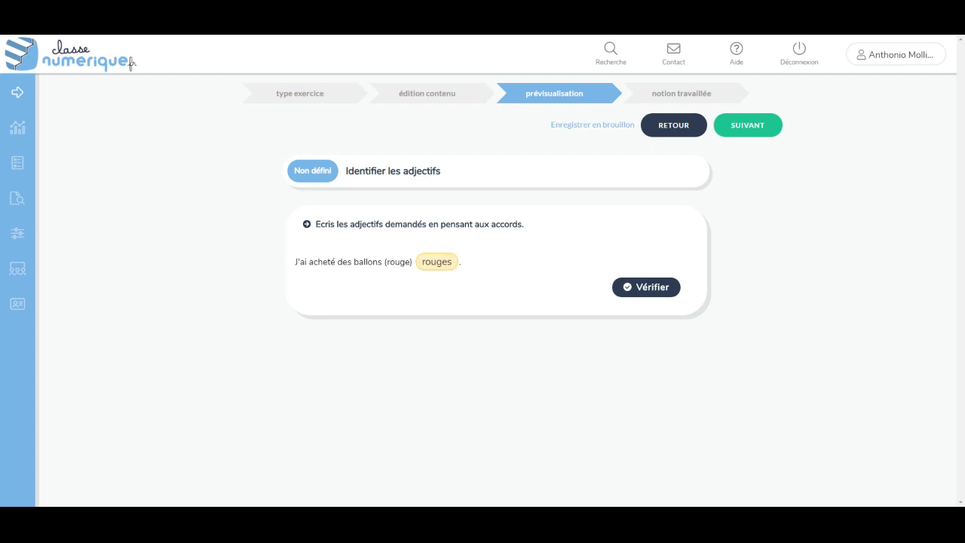
pyautogui.click(632, 291)
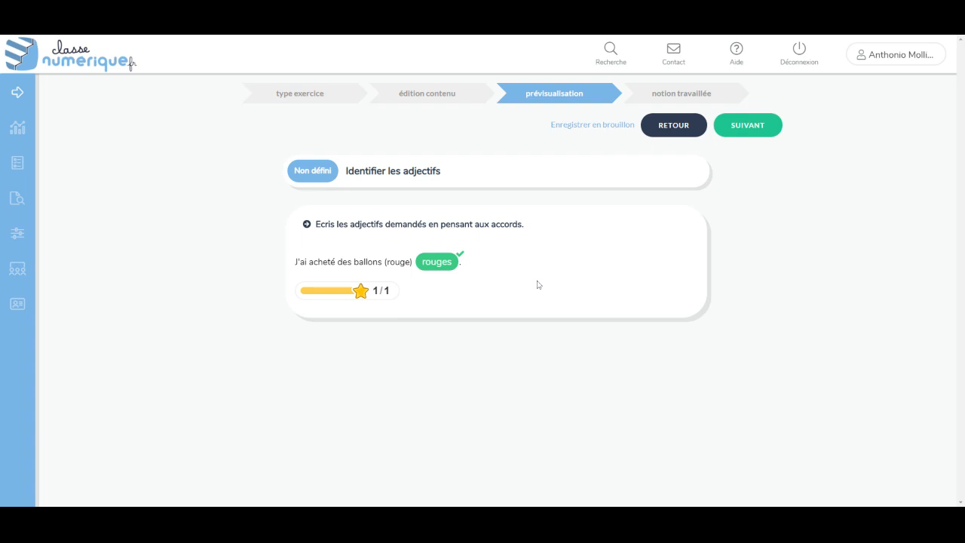
# Return to content editing and add the second line "efzfzzrgrze" to the text block
pyautogui.click(438, 100)
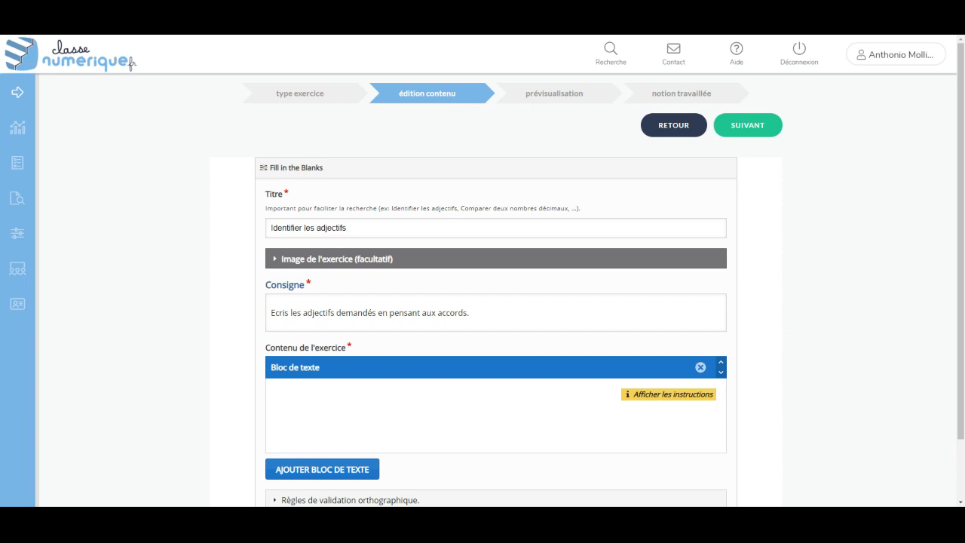
pyautogui.press('Return')
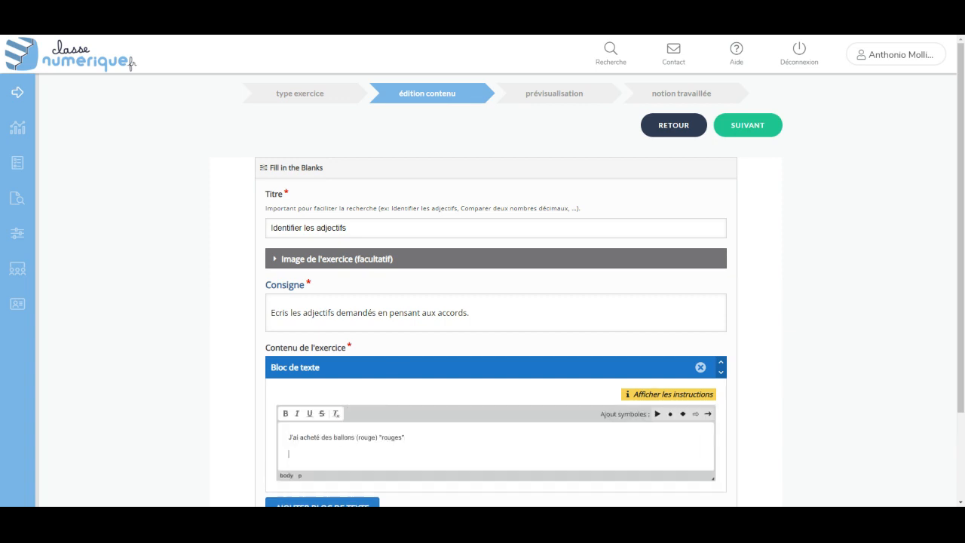
pyautogui.write('efzfzzrgrze')
# Examine the spelling validation rule options for the exercise, and preview the exercise again
pyautogui.scroll(-2, 166, 190)
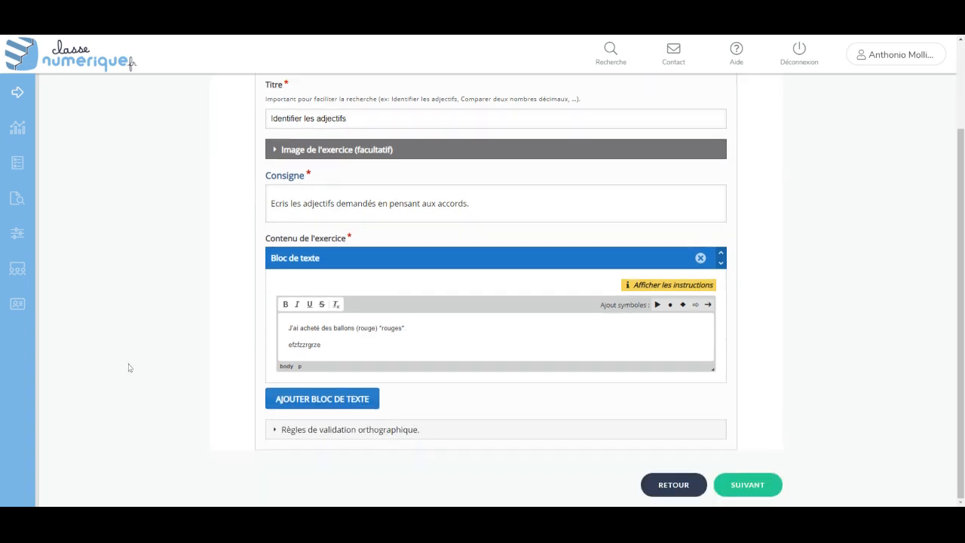
pyautogui.click(302, 433)
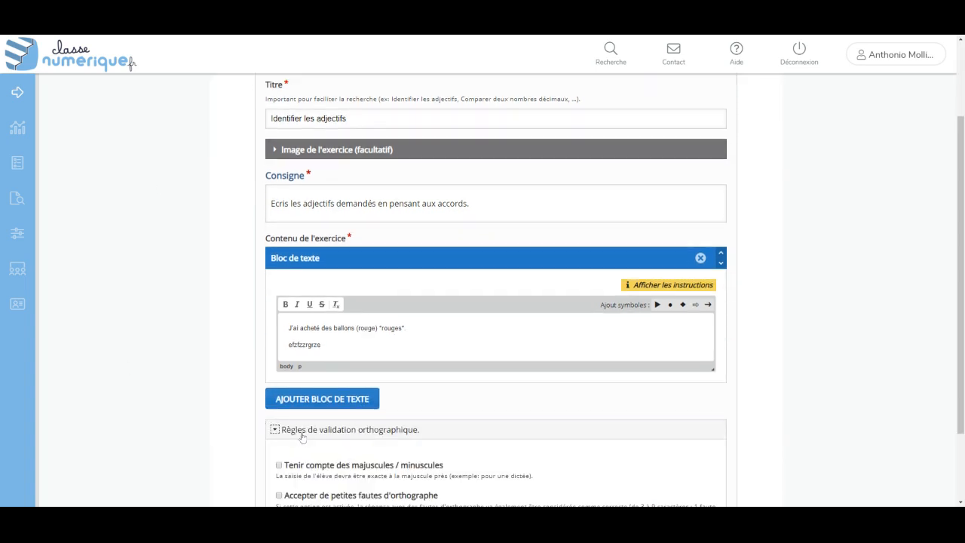
pyautogui.scroll(-1, 250, 423)
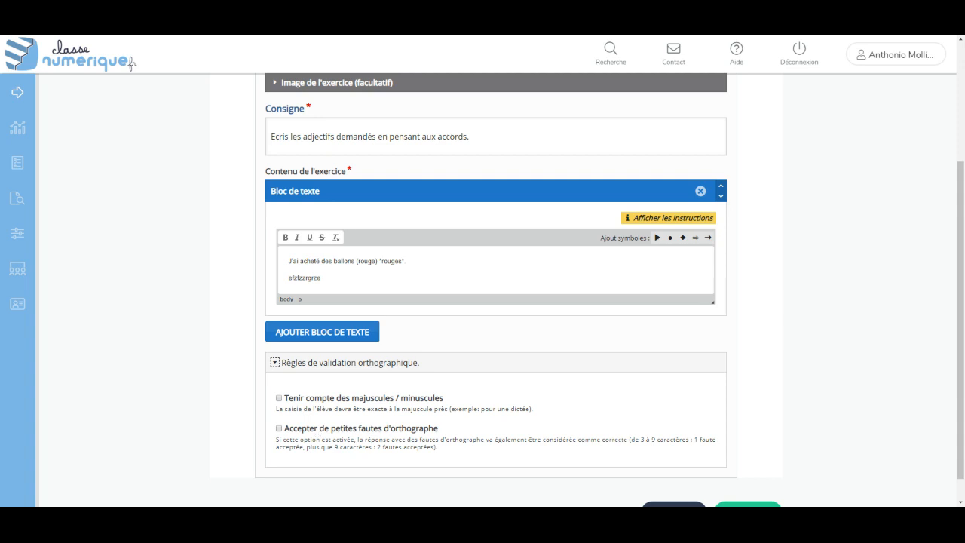
pyautogui.scroll(3, 457, 377)
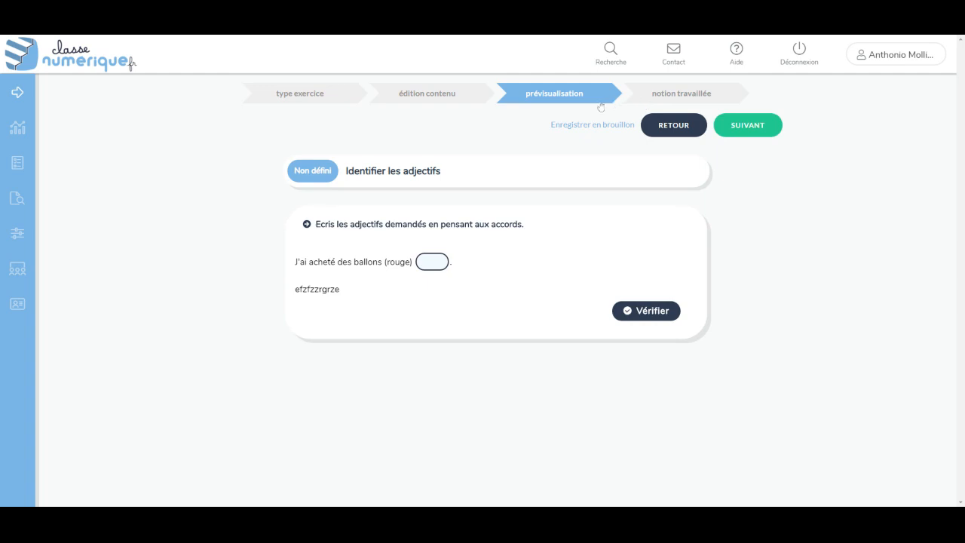
# Mark the exercise as suitable for the CE1 and CE2 levels and confirm the choice
pyautogui.click(763, 136)
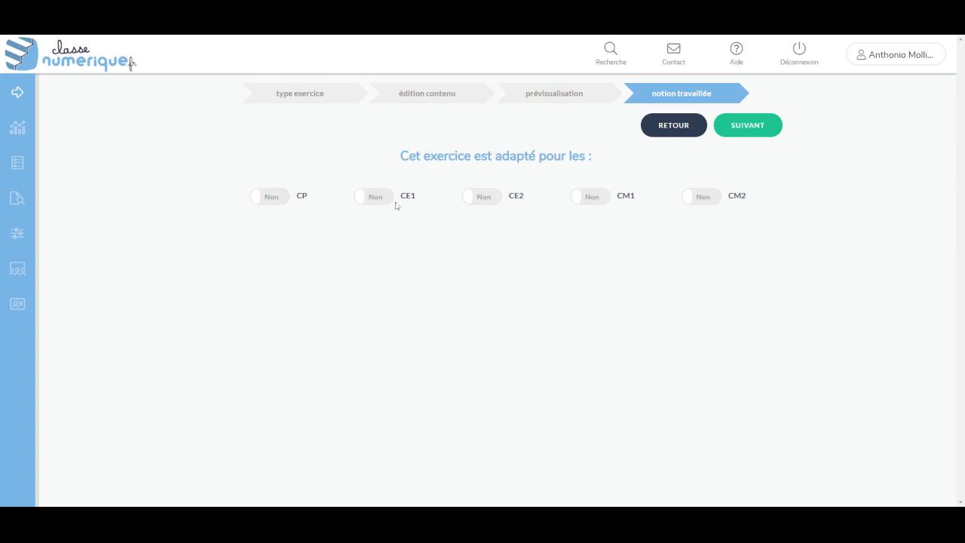
pyautogui.click(370, 198)
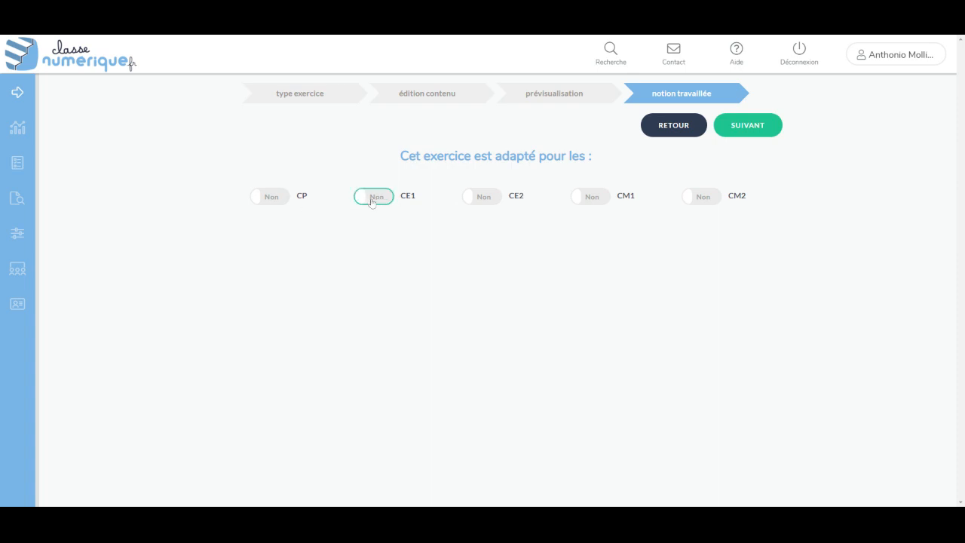
pyautogui.click(483, 198)
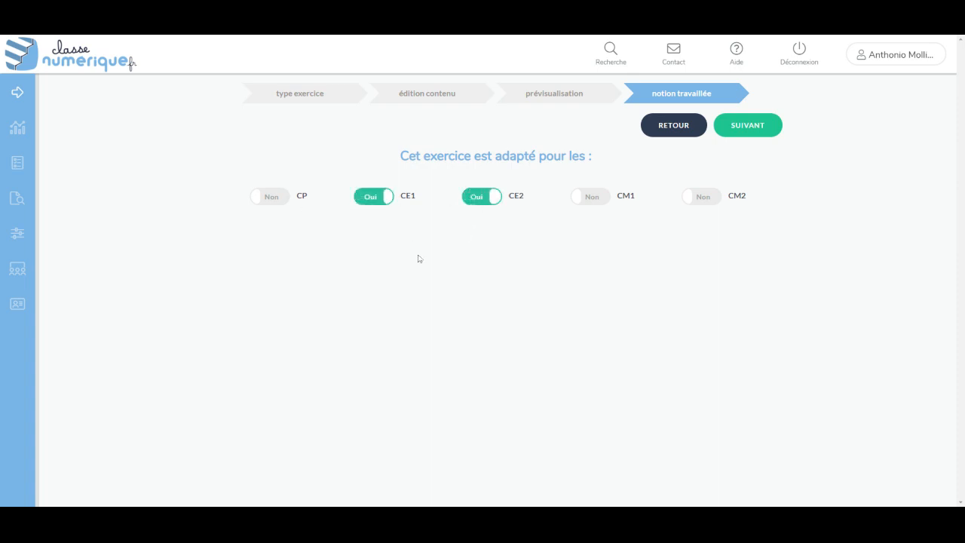
pyautogui.click(760, 129)
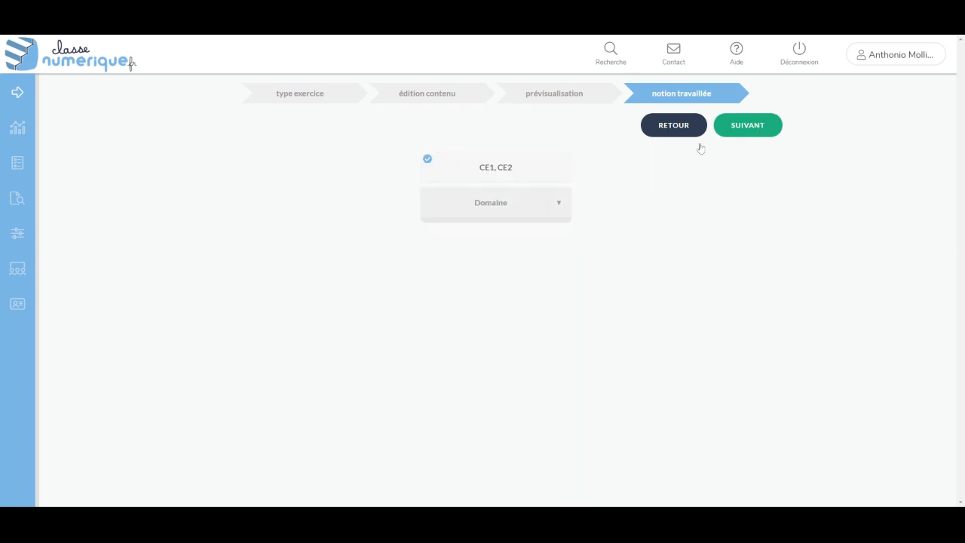
# Classify the exercise under the domain Français, subdomain Orthographe and notion "Les accords dans le GN"
pyautogui.click(531, 211)
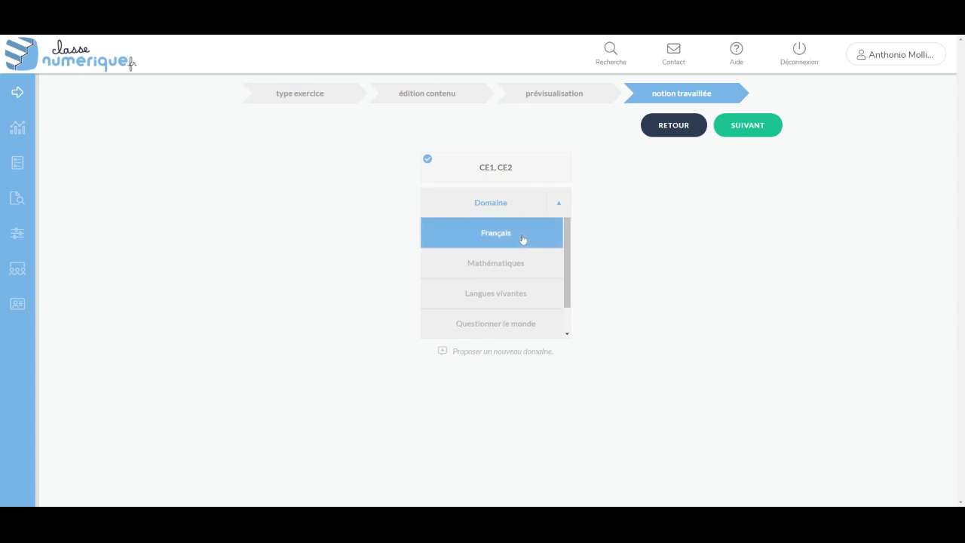
pyautogui.click(521, 241)
pyautogui.click(512, 246)
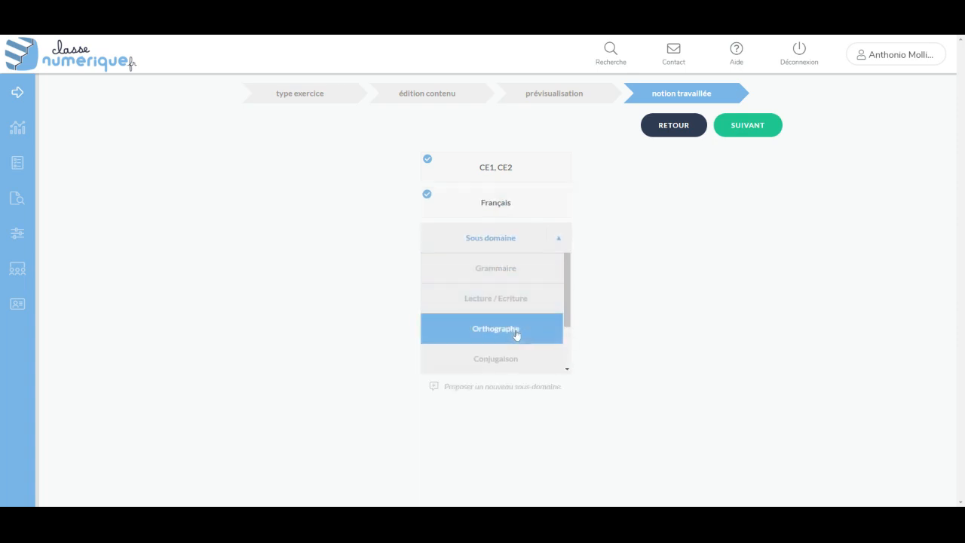
pyautogui.click(517, 332)
pyautogui.click(519, 278)
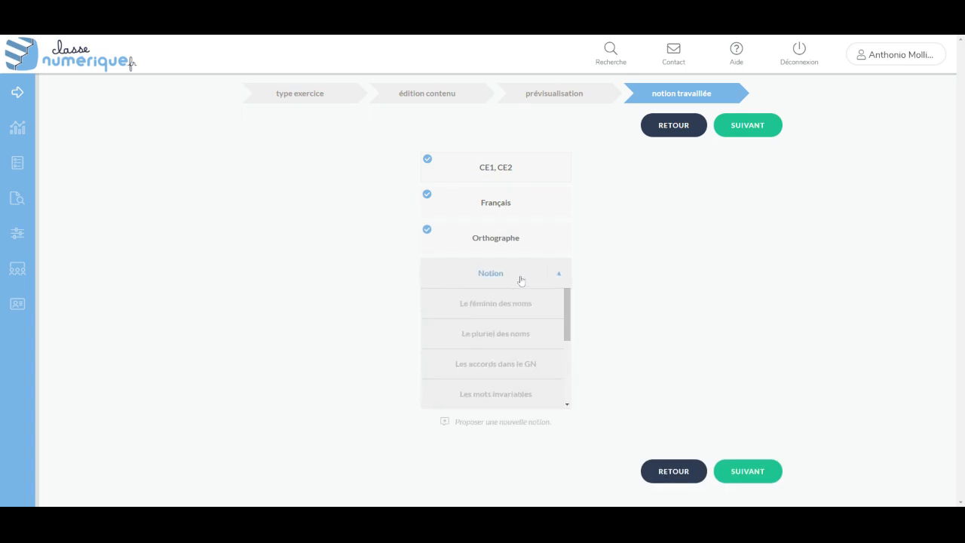
pyautogui.click(502, 368)
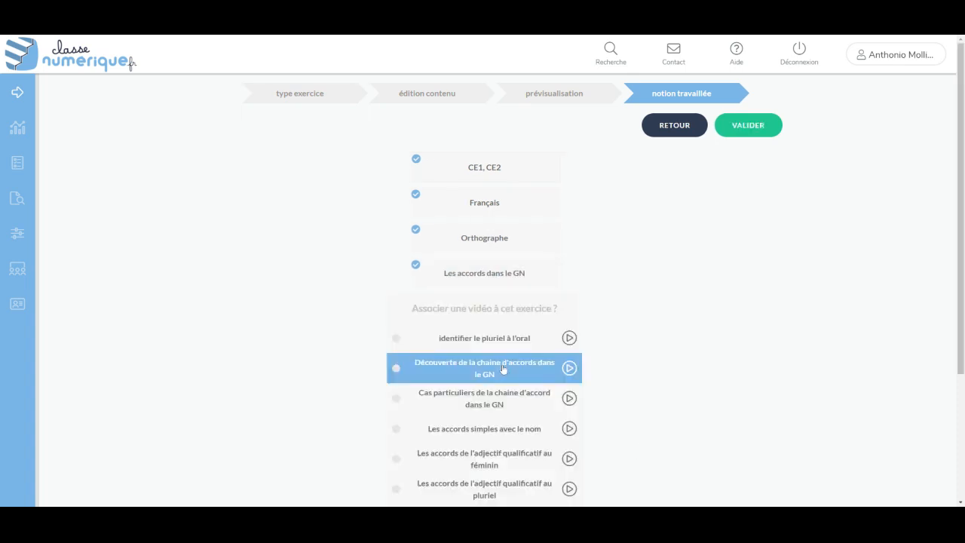
pyautogui.scroll(-2, 686, 309)
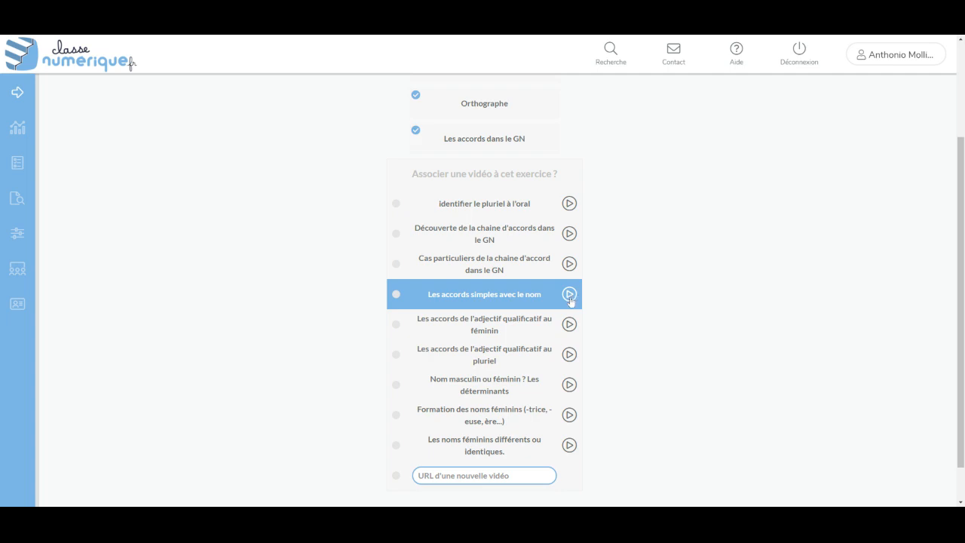
pyautogui.scroll(3, 660, 259)
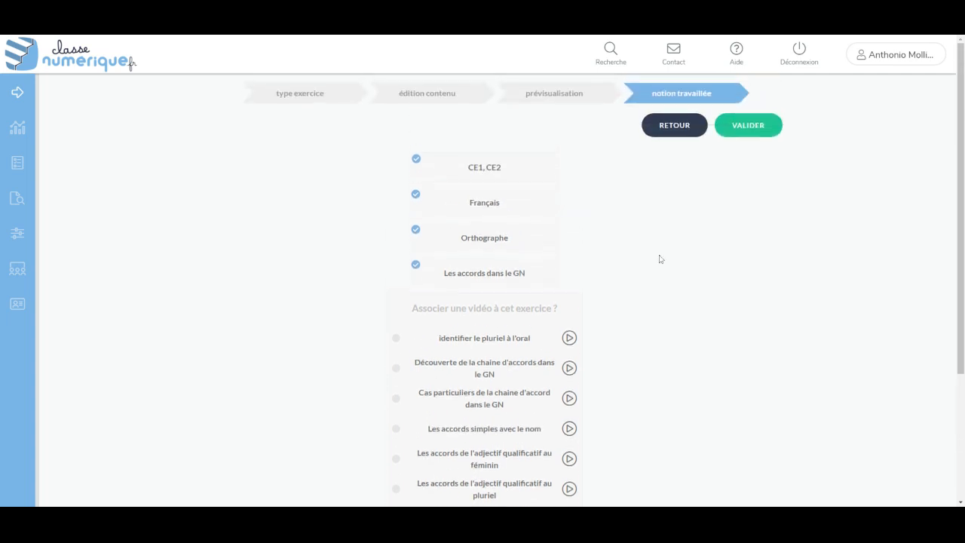